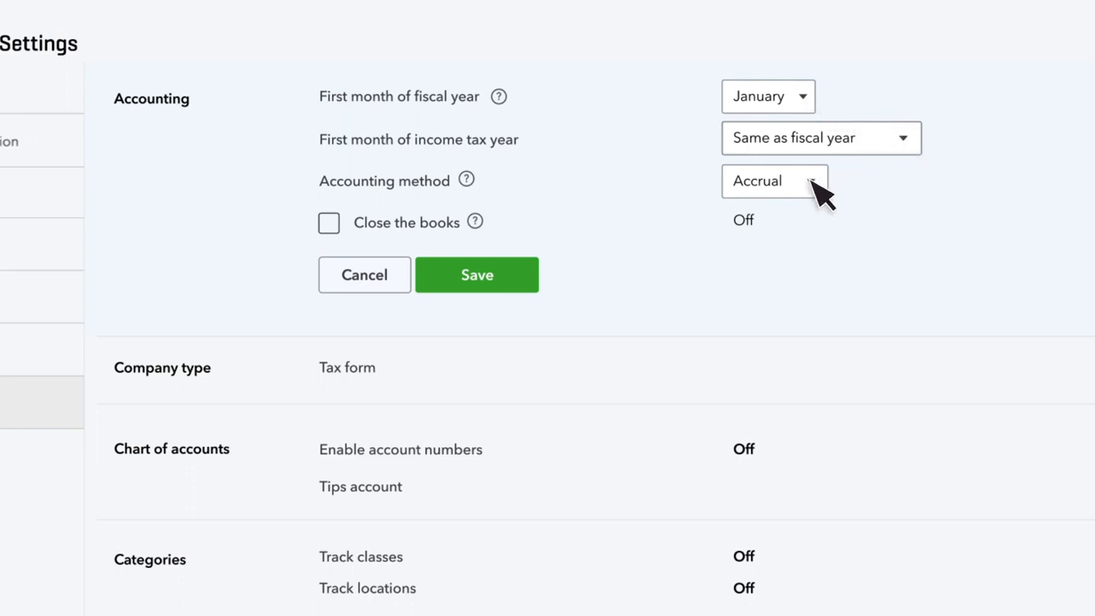
Turn on Close the books with a closing date of 12/31/2019 and save the accounting settings.
left_click(330, 223)
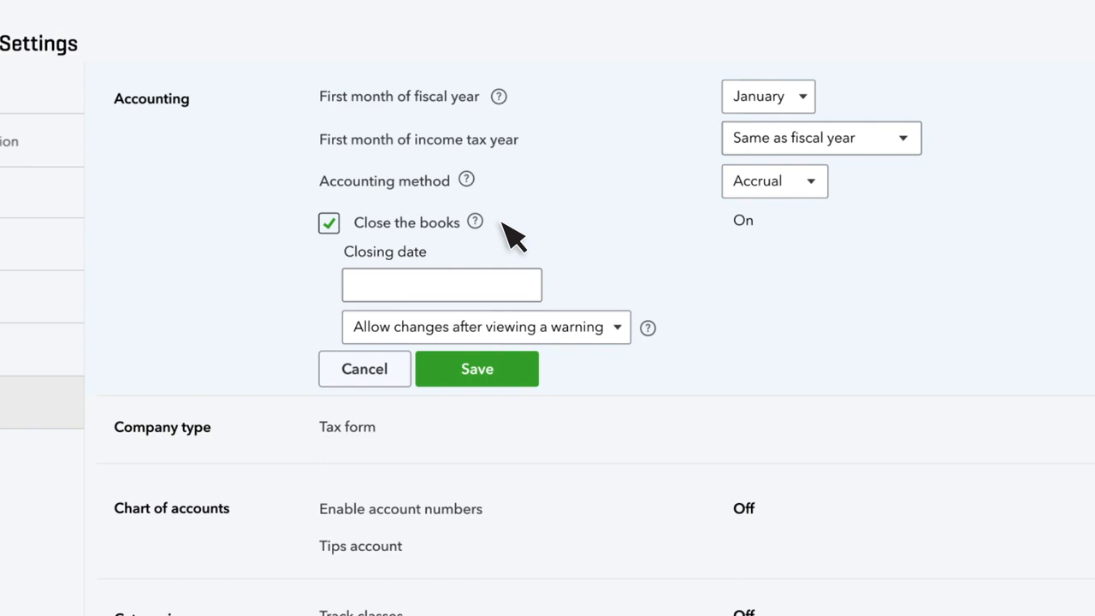
left_click(533, 284)
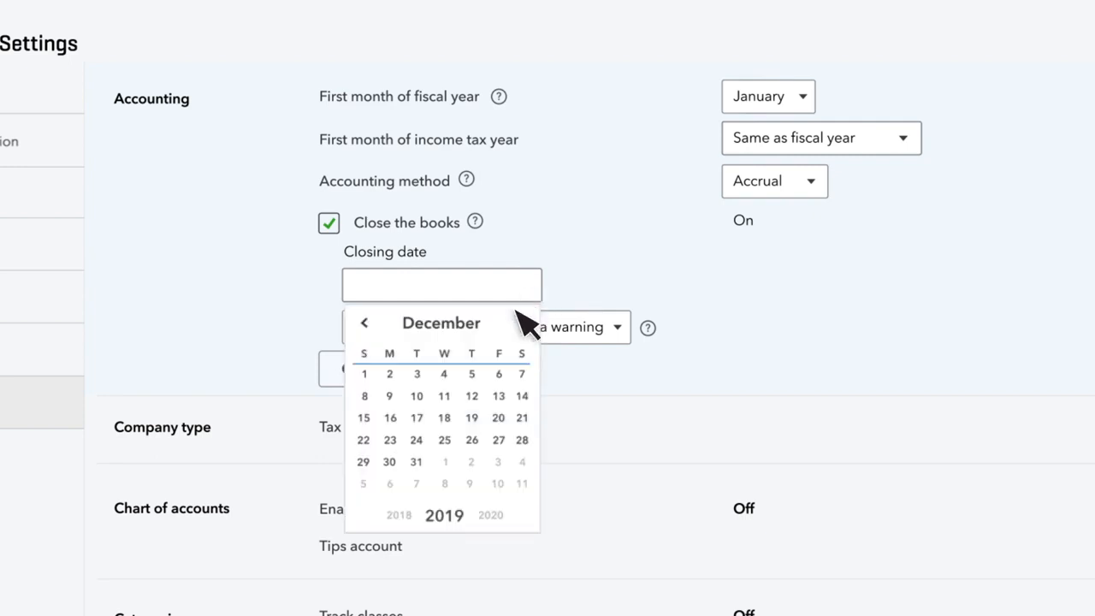
left_click(418, 463)
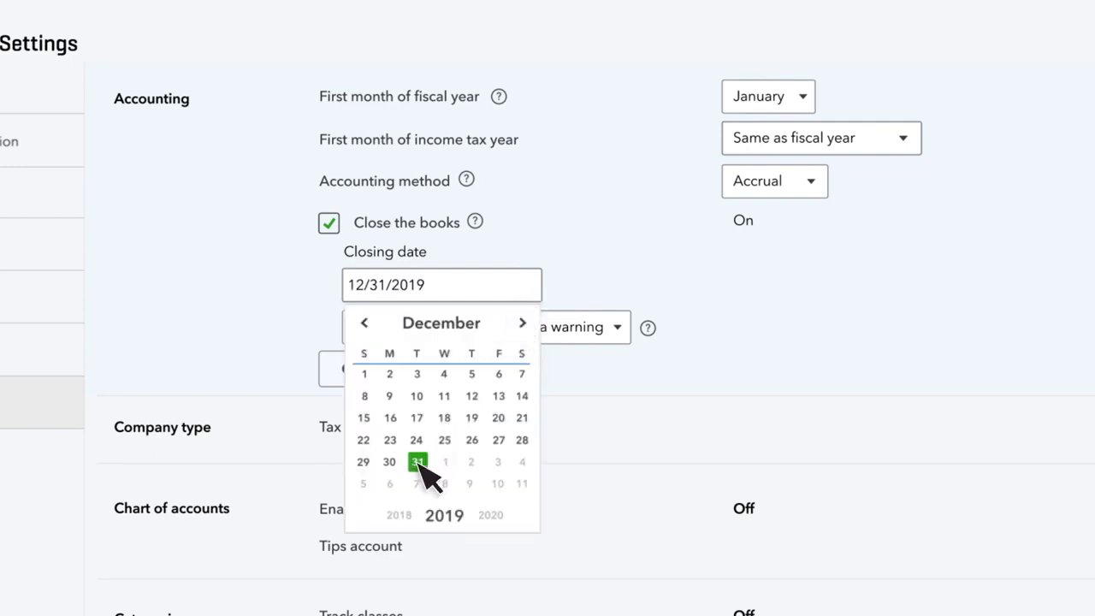
left_click(524, 290)
left_click(518, 379)
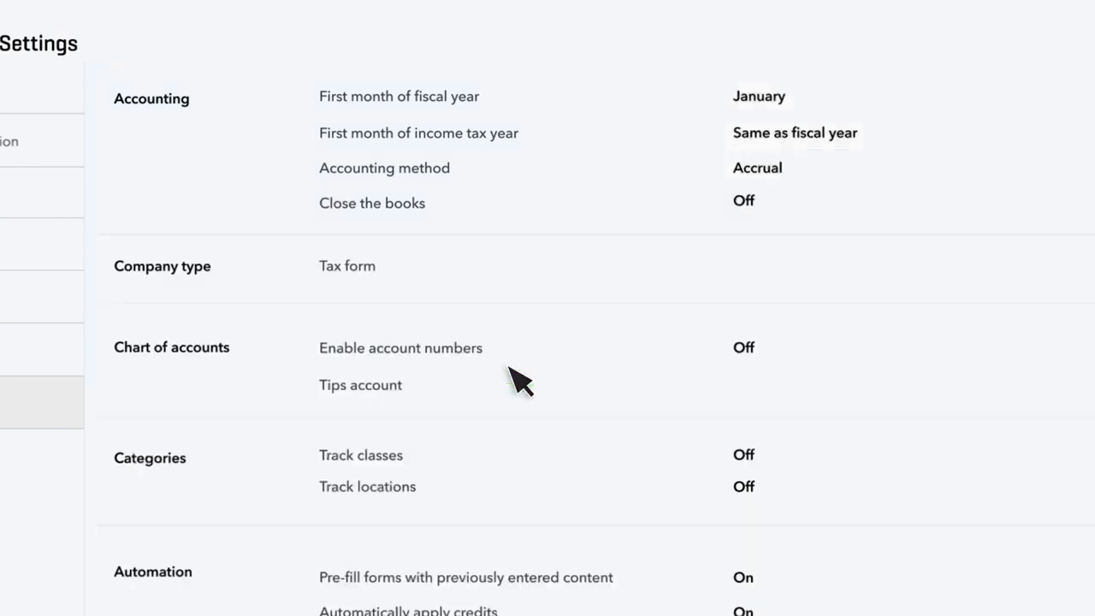
Set the company type's tax form to Other/None and save it.
left_click(264, 264)
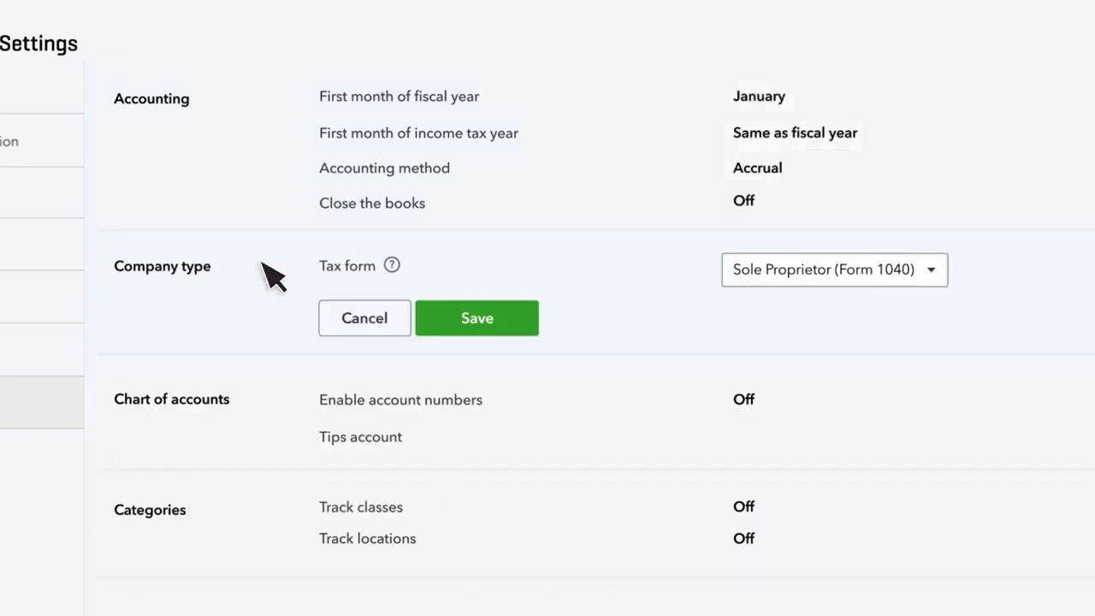
left_click(939, 278)
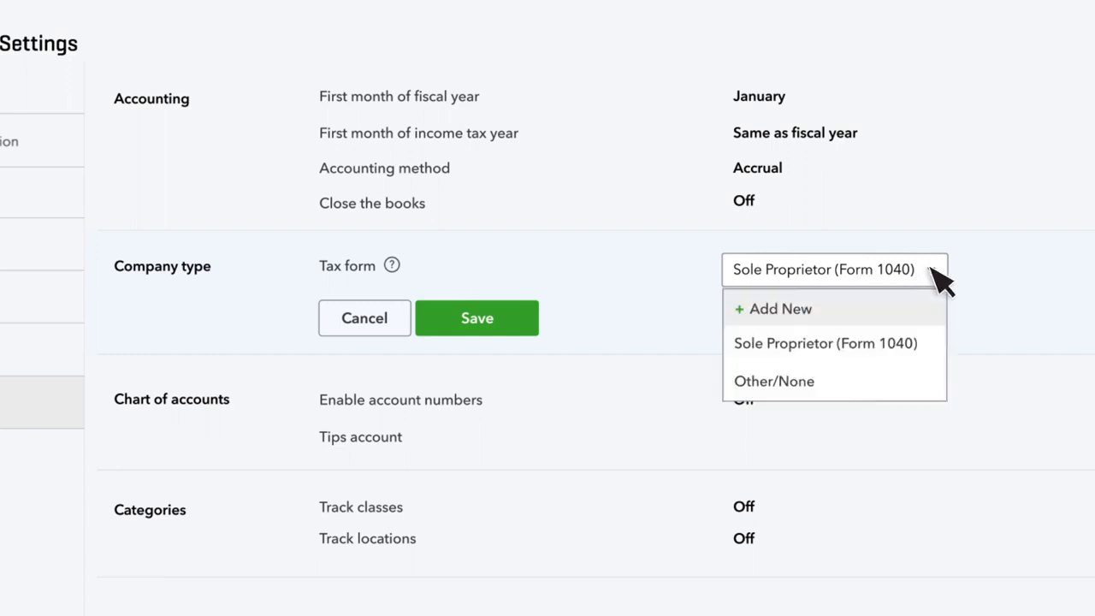
left_click(933, 379)
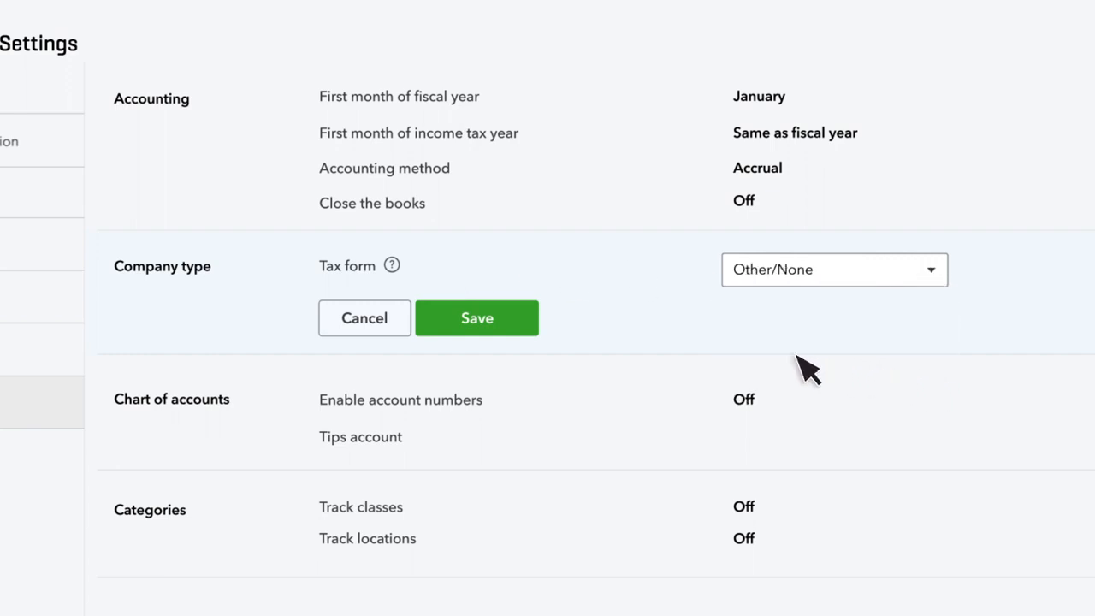
left_click(521, 315)
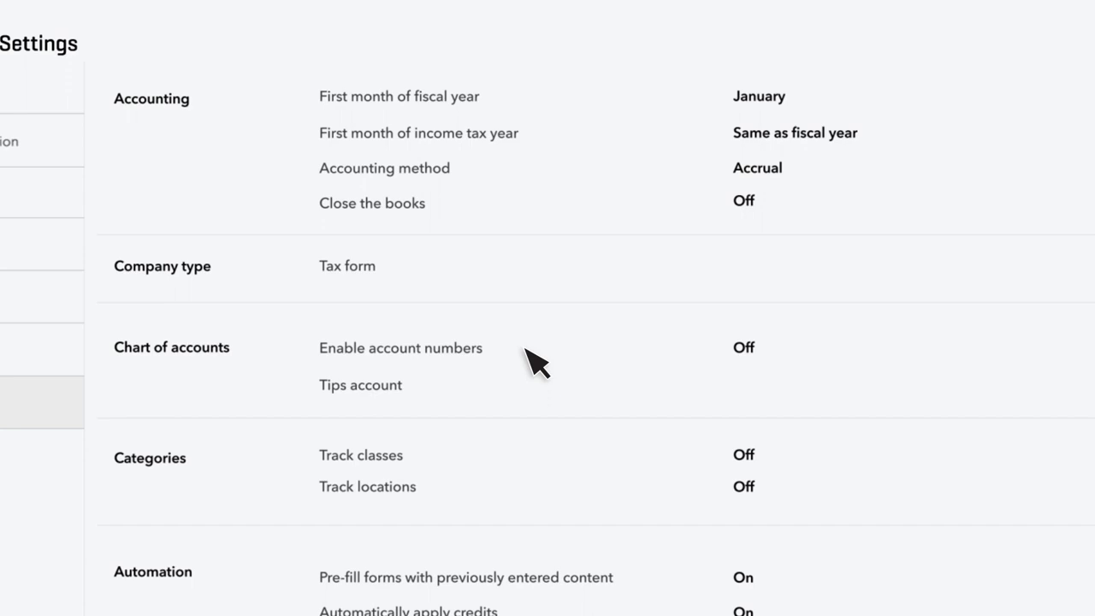
Enable and show account numbers in the Chart of accounts settings, and save.
left_click(527, 350)
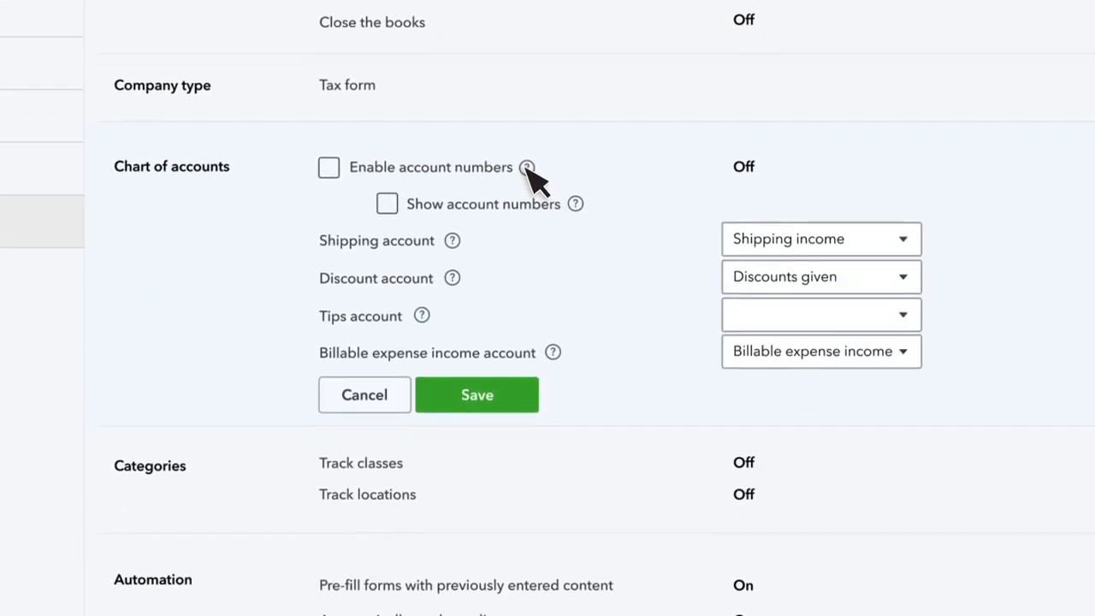
left_click(329, 58)
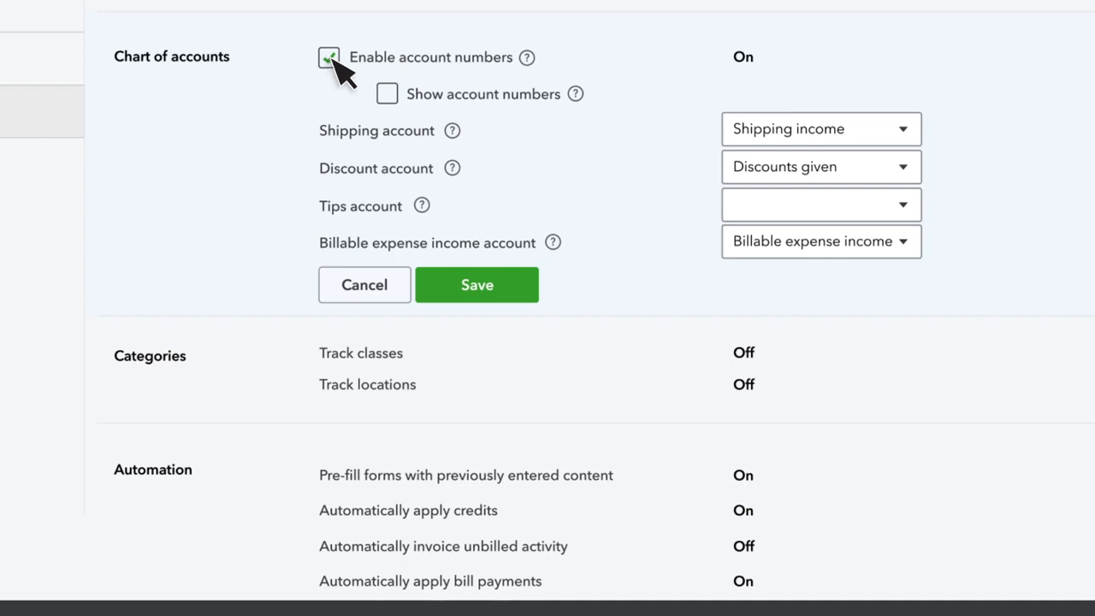
left_click(386, 94)
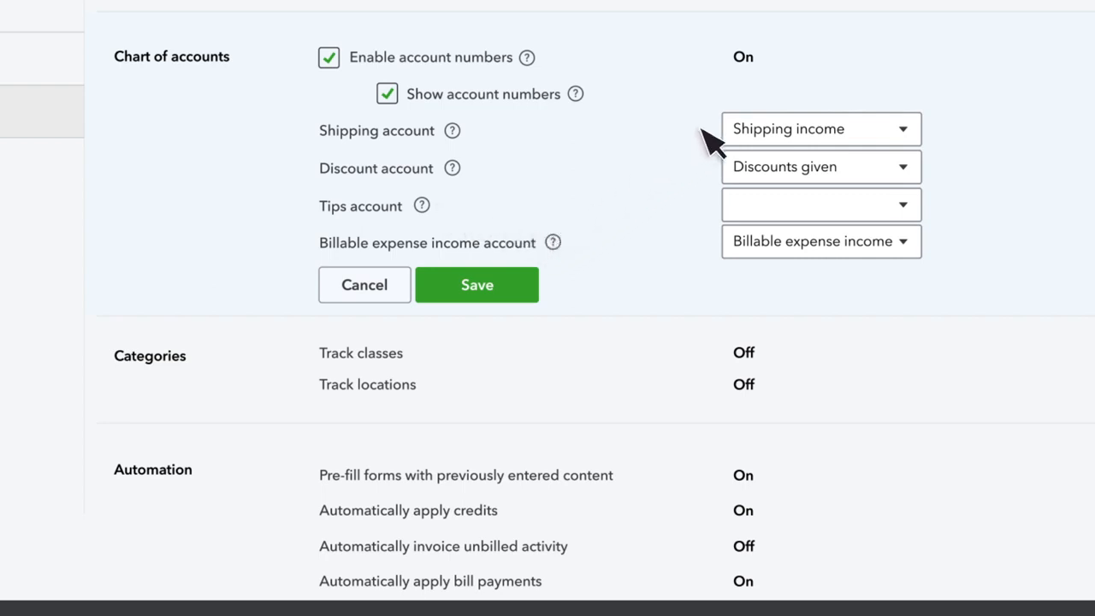
left_click(515, 291)
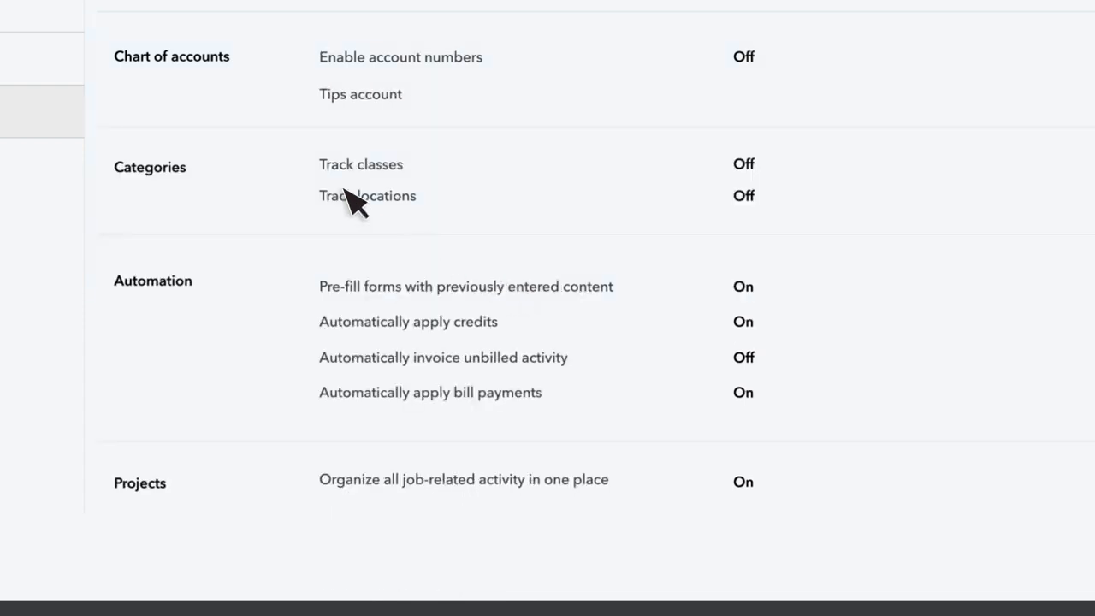
Turn on class and location tracking under Categories, with a warning for transactions without a class, and save.
left_click(310, 177)
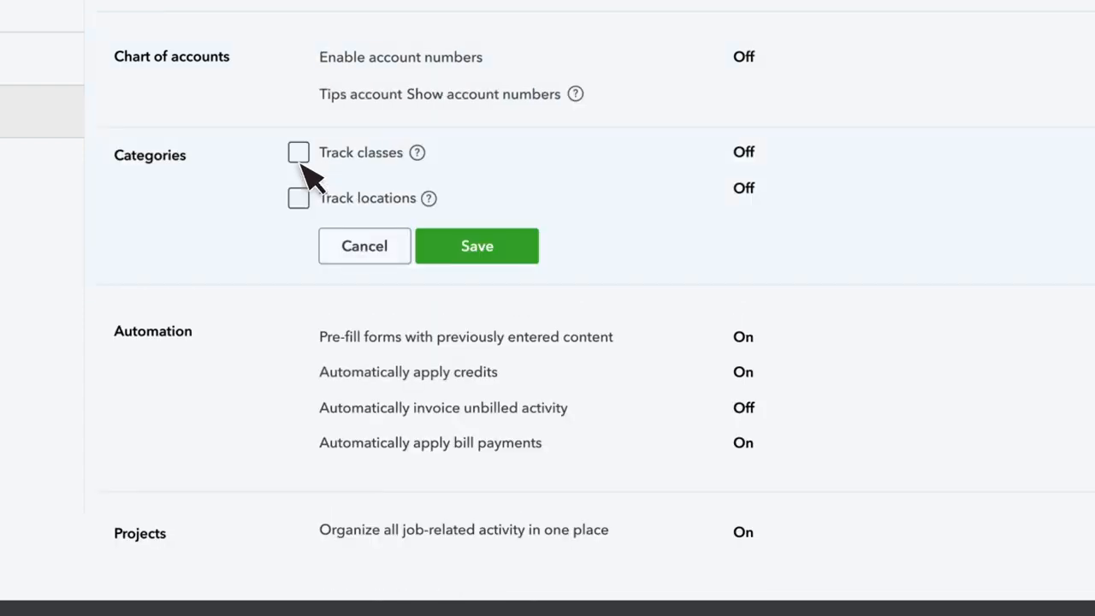
left_click(298, 153)
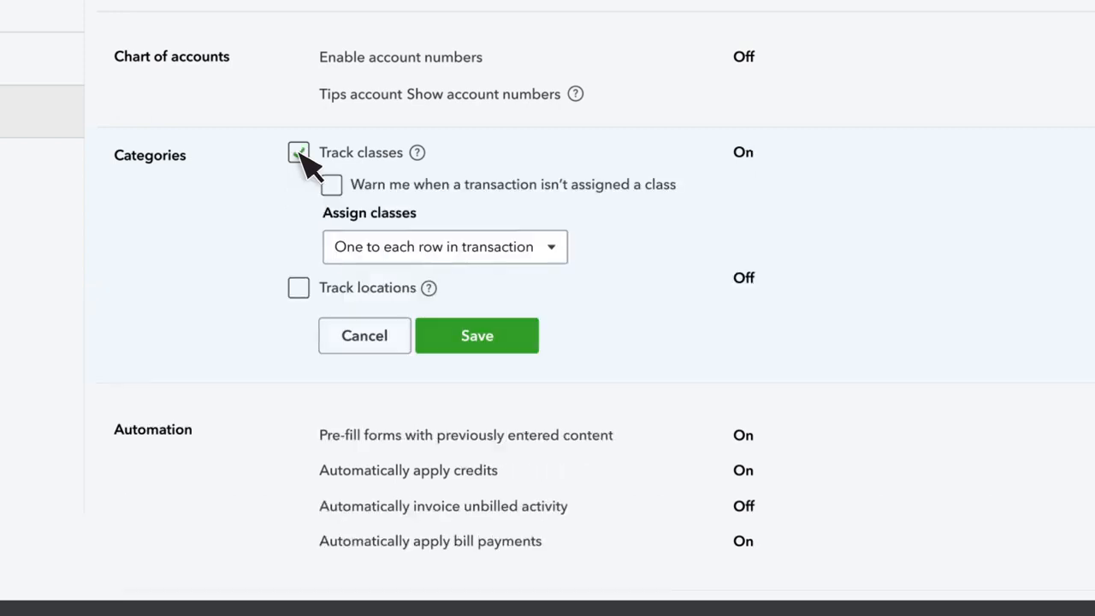
left_click(299, 289)
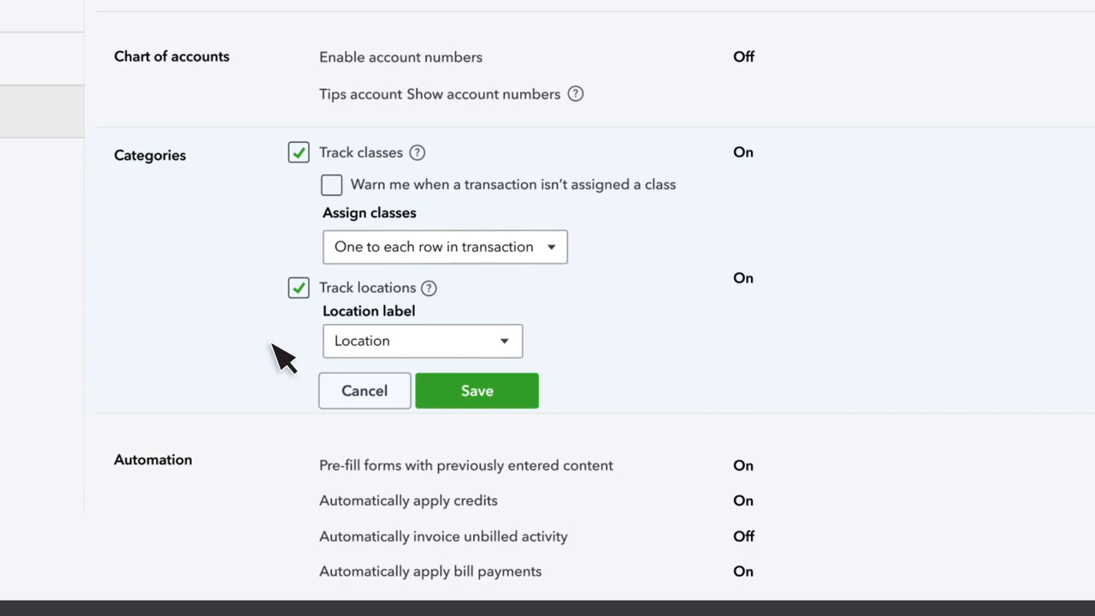
left_click(337, 187)
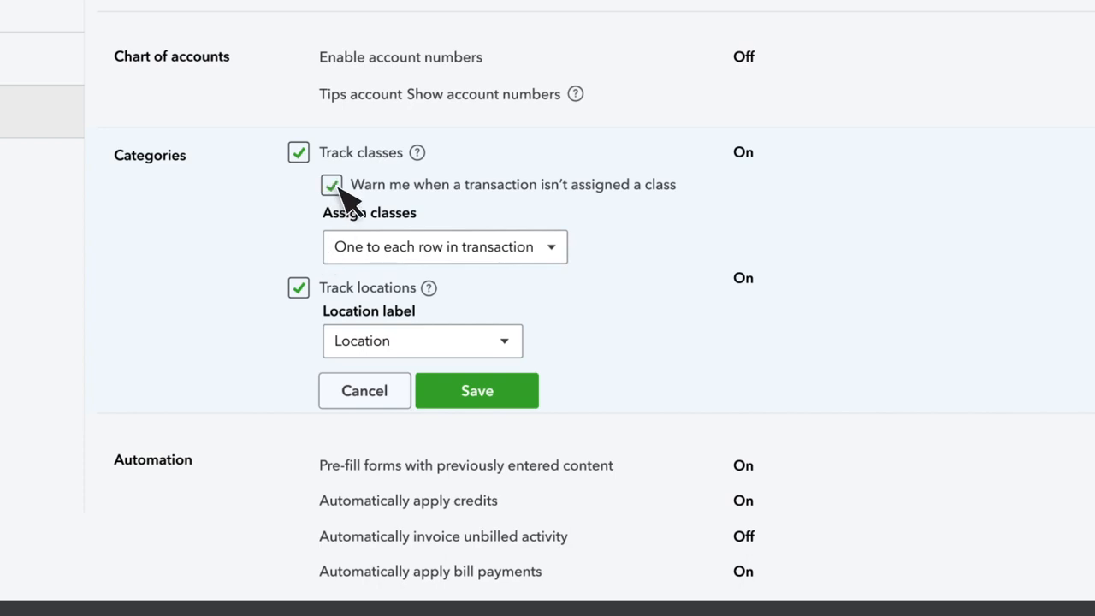
left_click(440, 386)
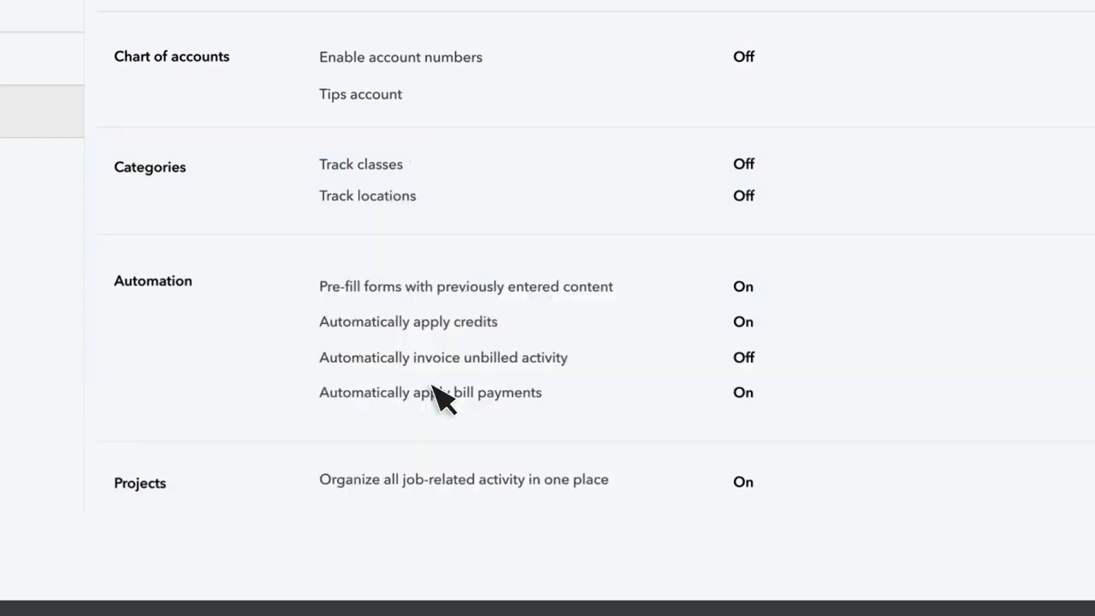
Enable form pre-fill and automatic credits, invoicing of unbilled activity and bill payments under Automation, and save.
left_click(440, 392)
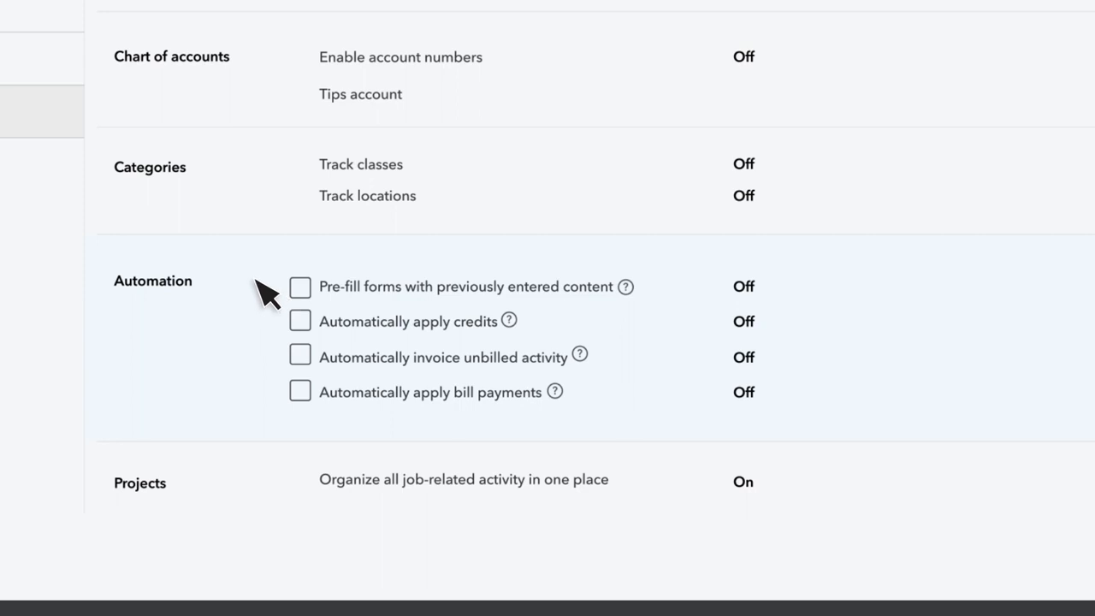
left_click(302, 286)
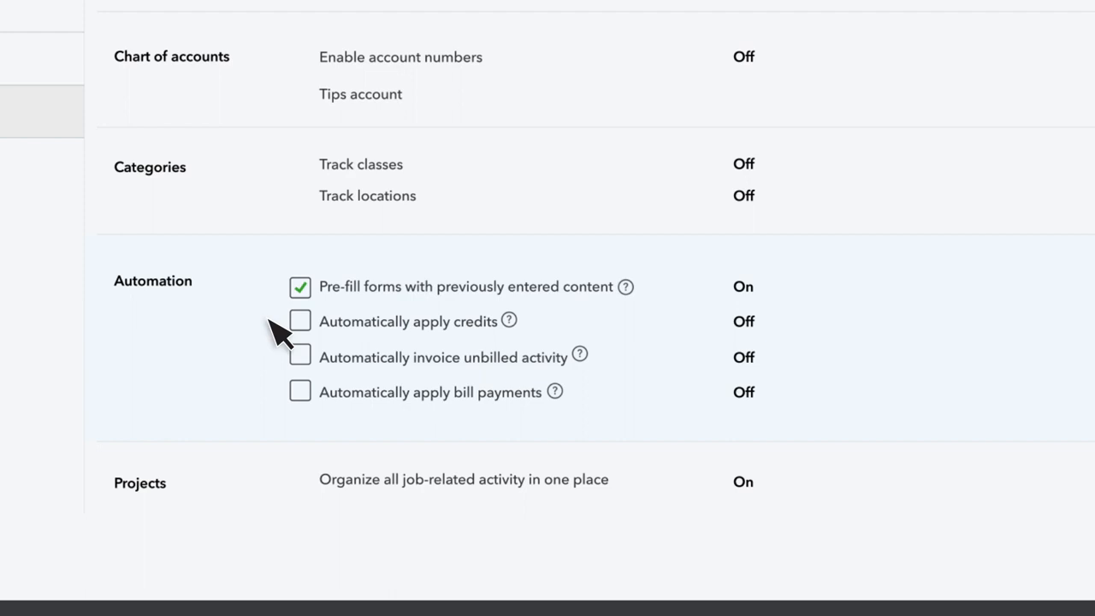
left_click(300, 321)
left_click(300, 356)
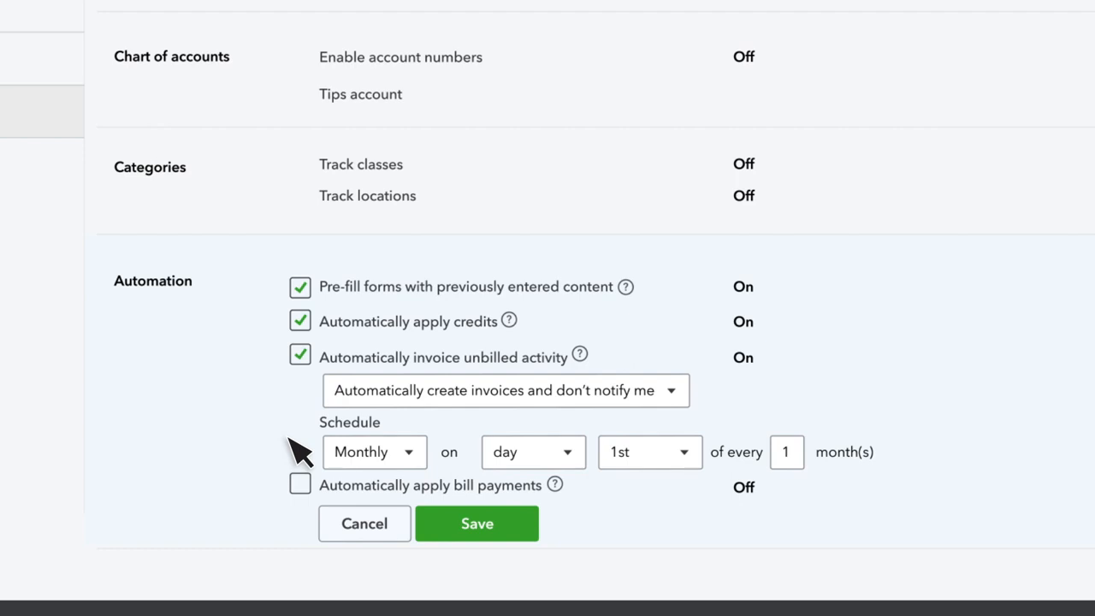
left_click(299, 485)
left_click(518, 527)
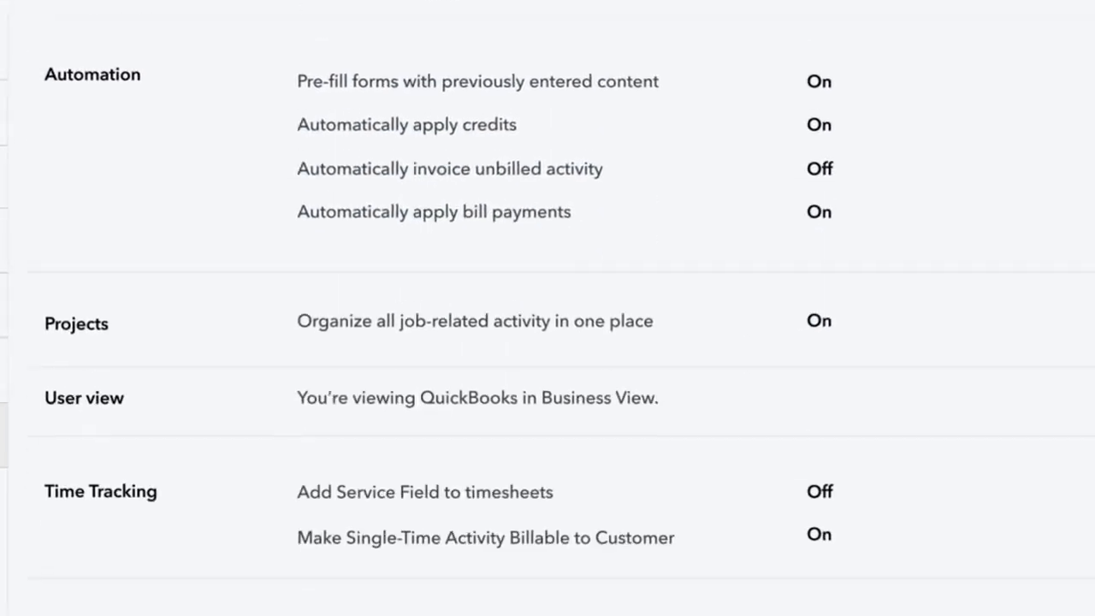
Turn on organizing all job-related activity in one place under Projects, and save.
scroll(547, 330, "down", 1)
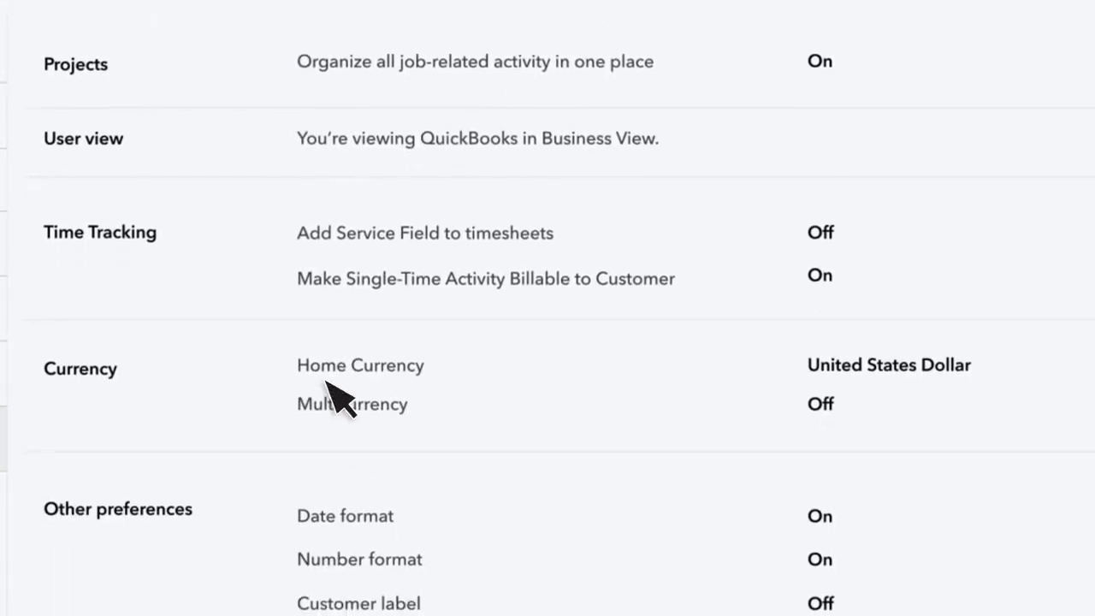
left_click(206, 59)
left_click(312, 62)
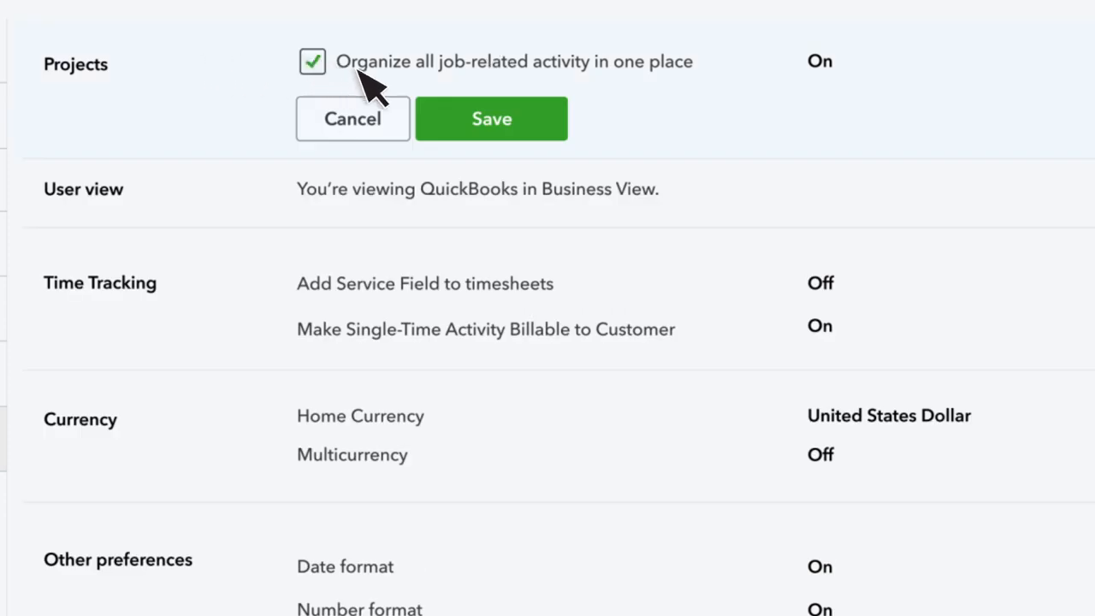
left_click(534, 116)
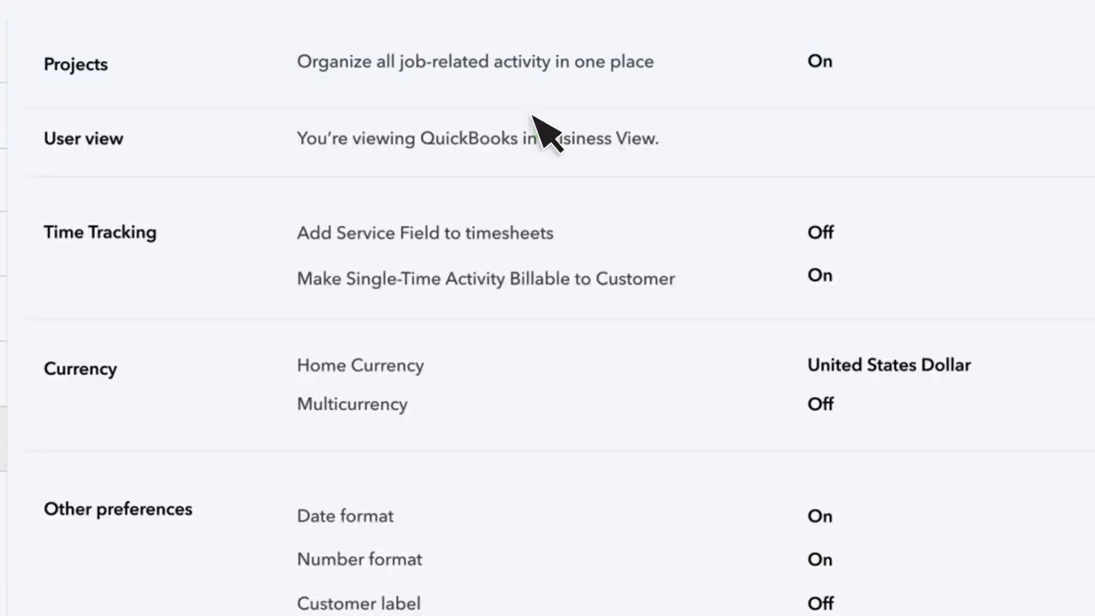
Choose Business View as the user view and save the setting.
left_click(746, 136)
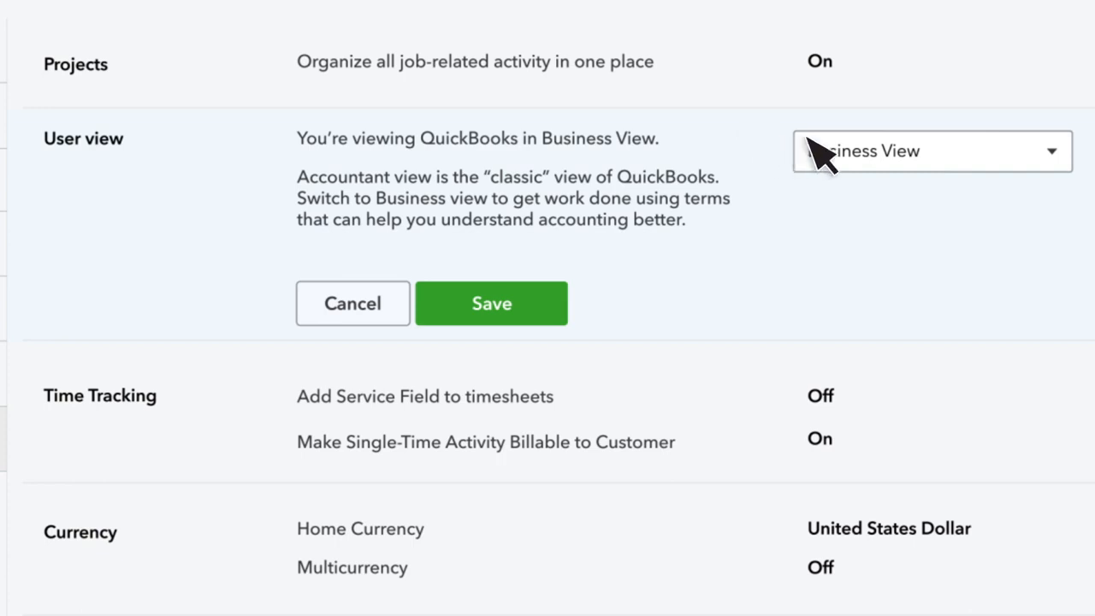
left_click(1052, 155)
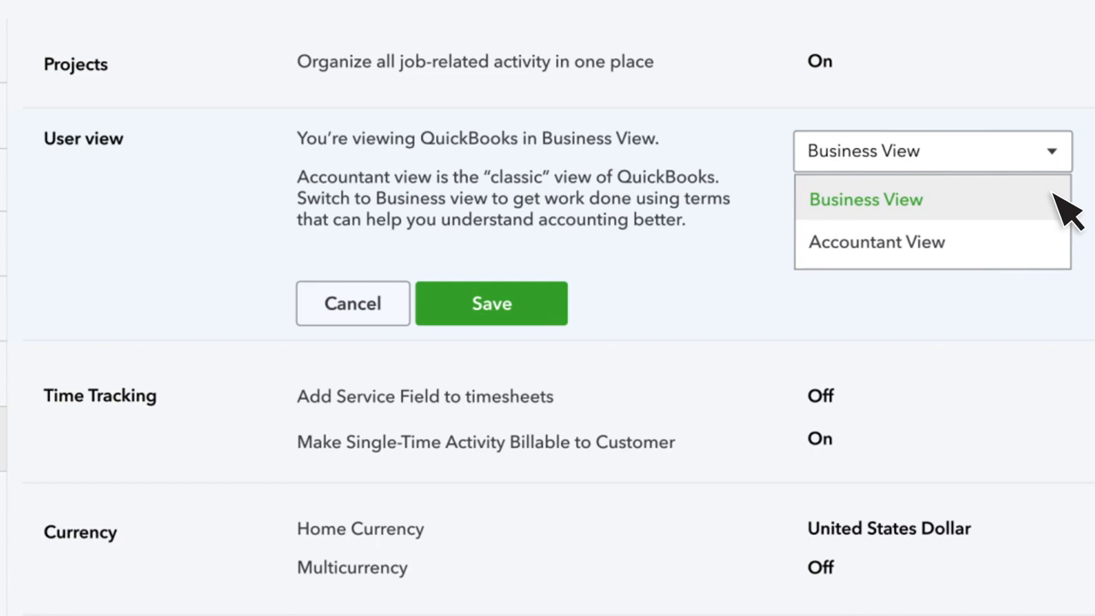
left_click(1065, 206)
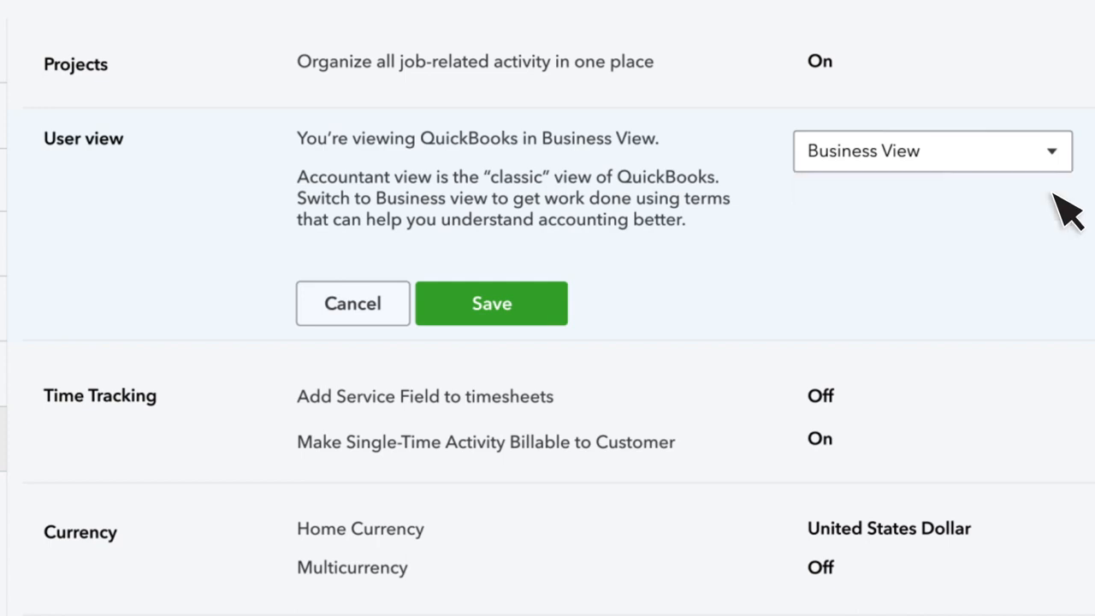
left_click(539, 307)
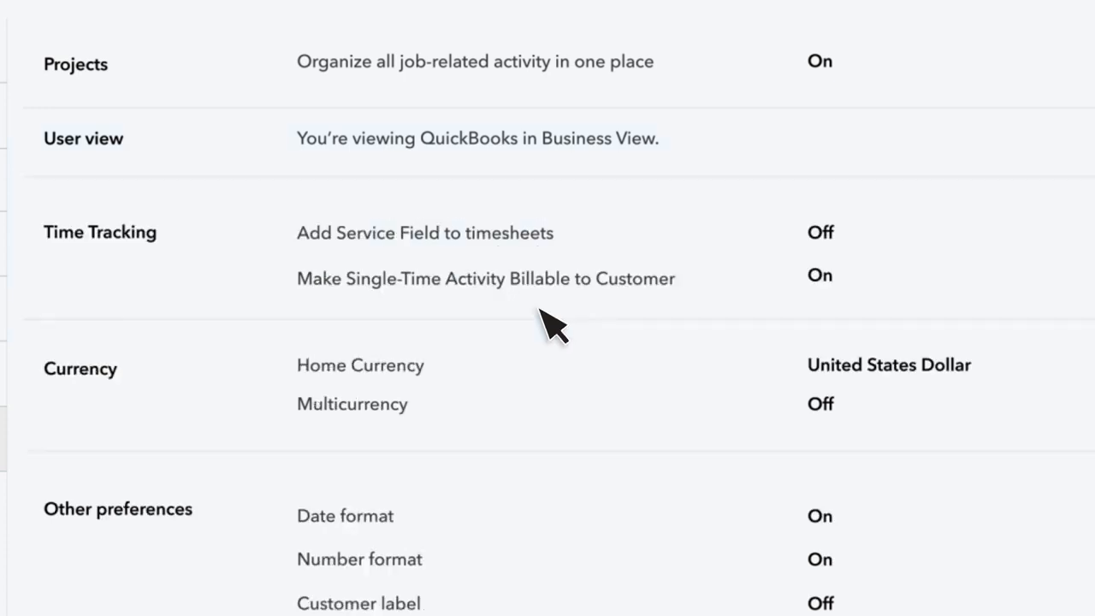
Turn on Add Service Field to timesheets in the Time Tracking settings and save.
left_click(541, 310)
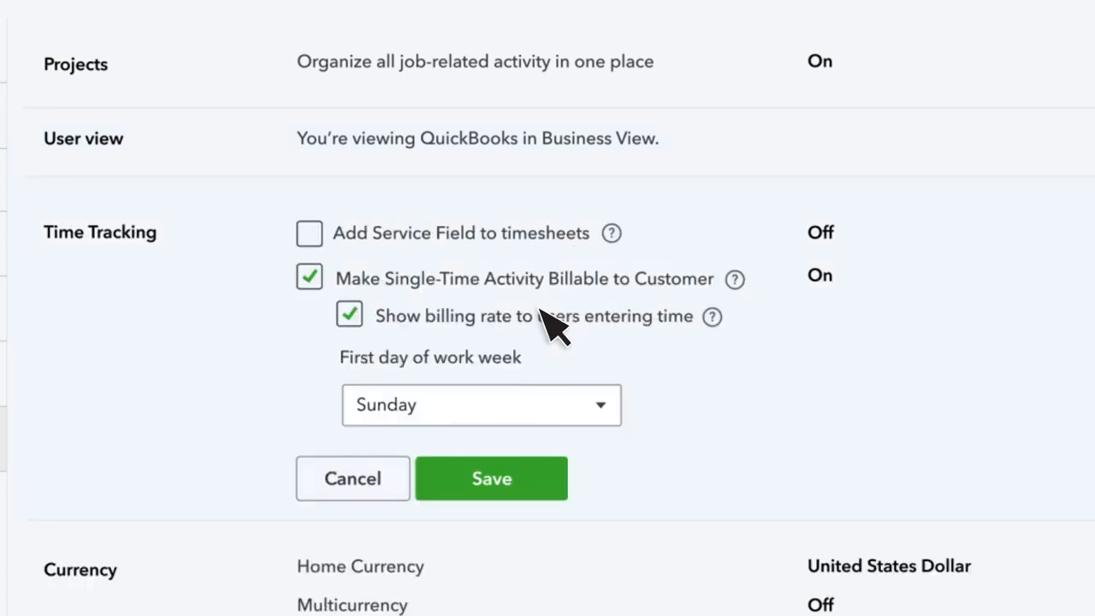
left_click(310, 234)
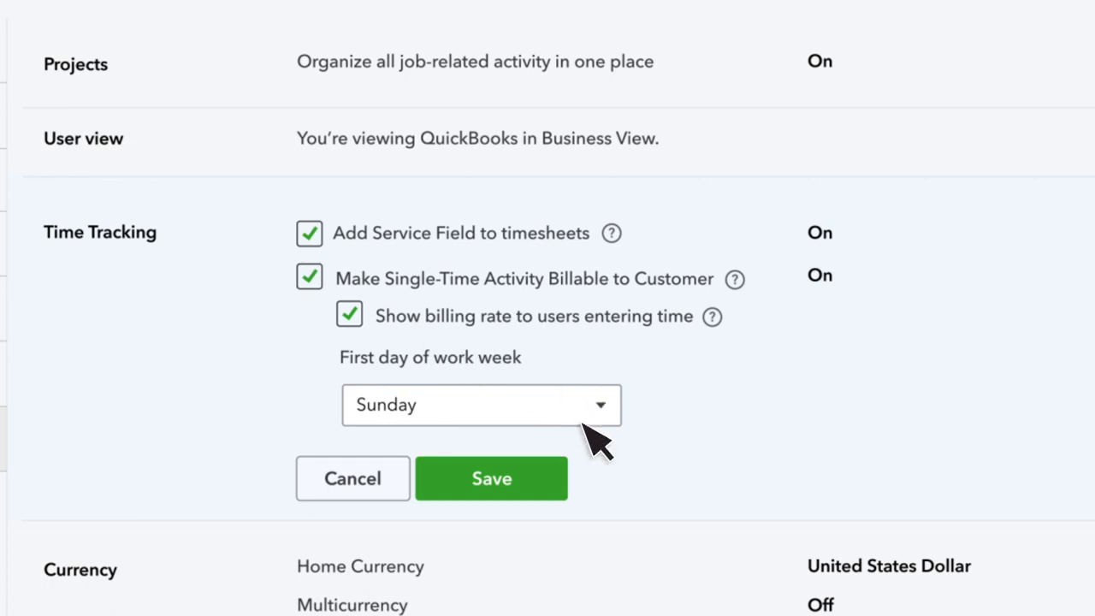
left_click(539, 469)
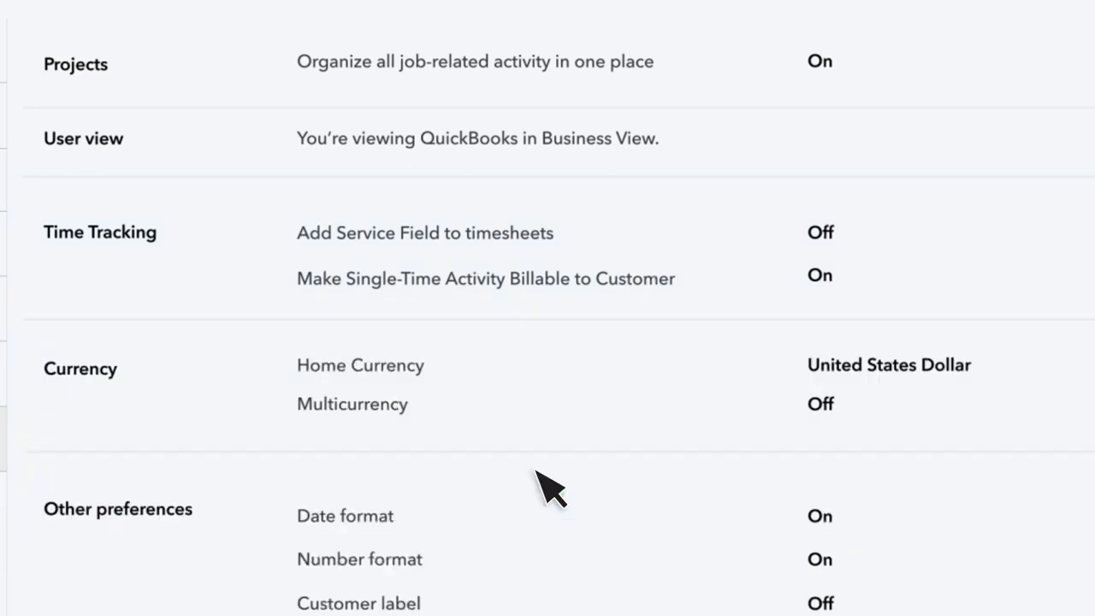
Open the Currency settings to review the home currency and multicurrency options, and close them.
left_click(280, 406)
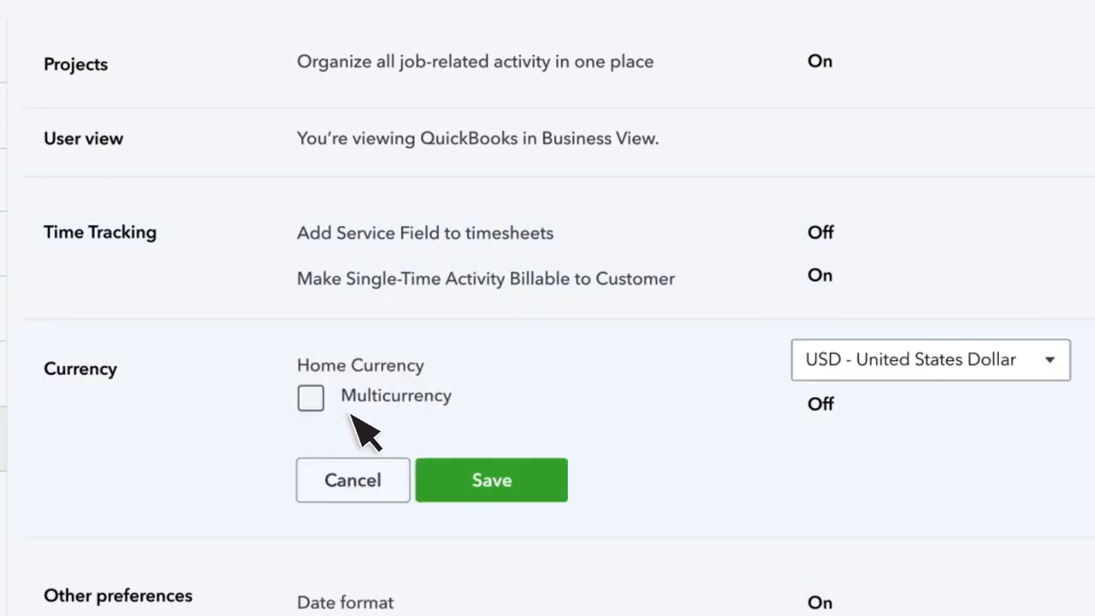
left_click(400, 478)
Open Other preferences for editing and choose Customers as the customer label.
scroll(416, 479, "down", 5)
left_click(535, 66)
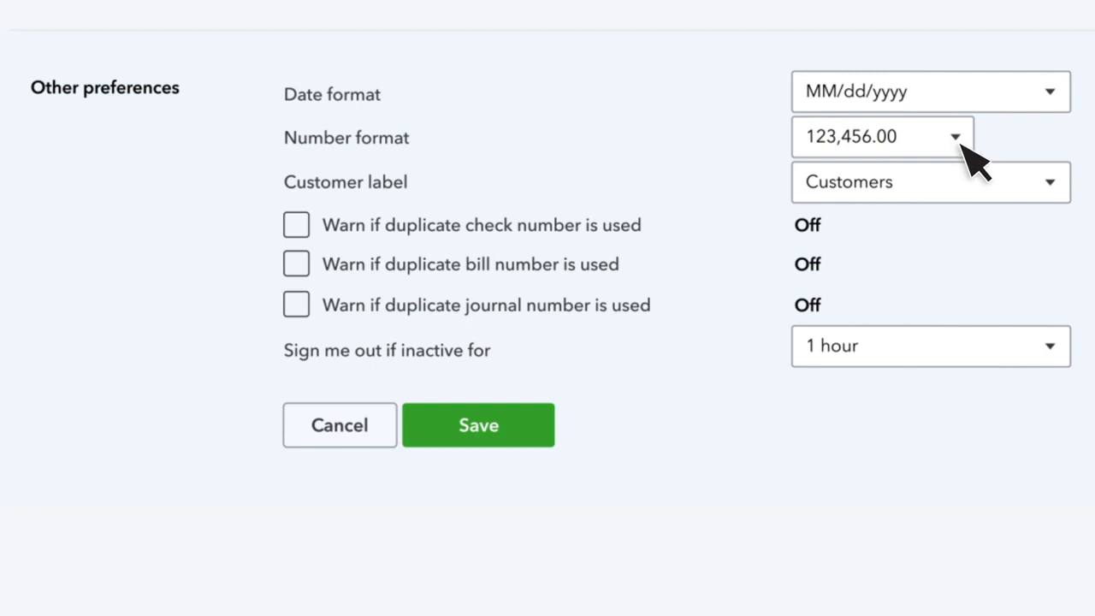
left_click(1050, 183)
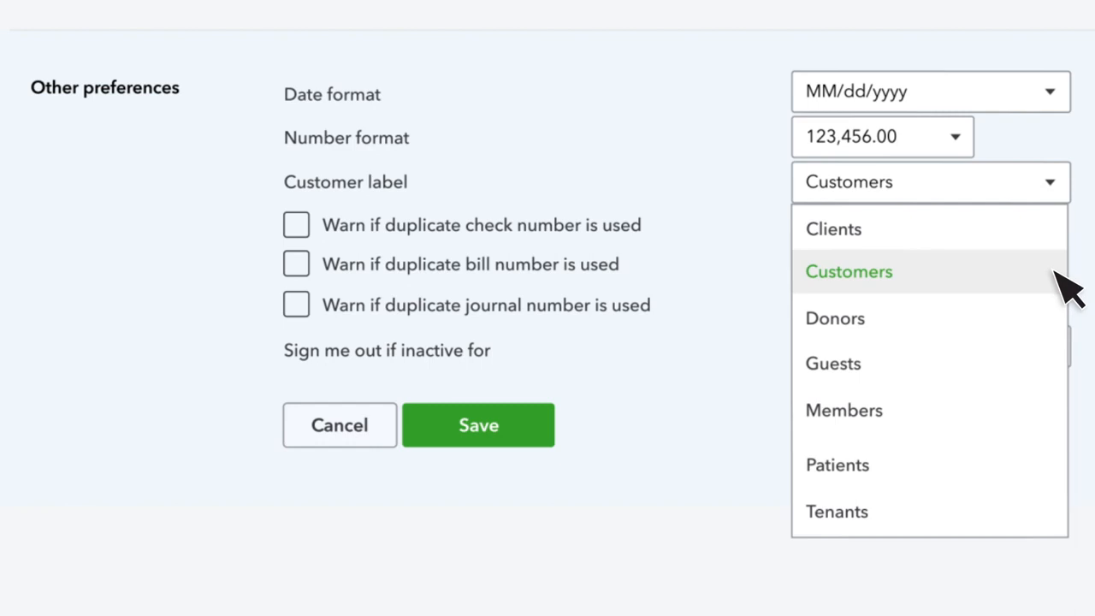
left_click(1055, 270)
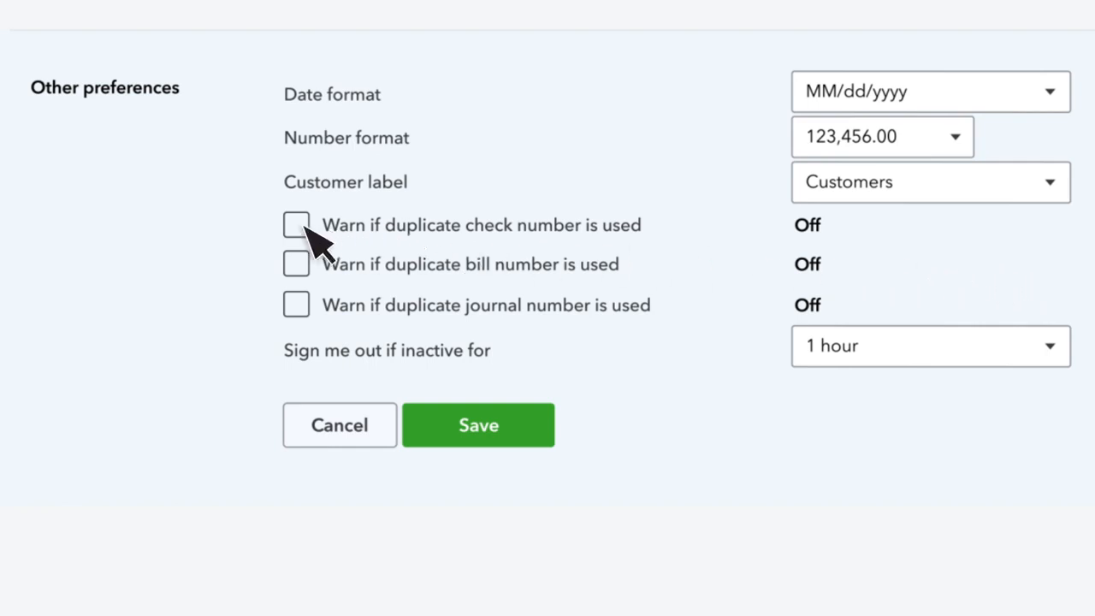
Turn on the duplicate check, bill and journal number warnings, save the preferences, and finish the settings.
left_click(297, 264)
left_click(296, 304)
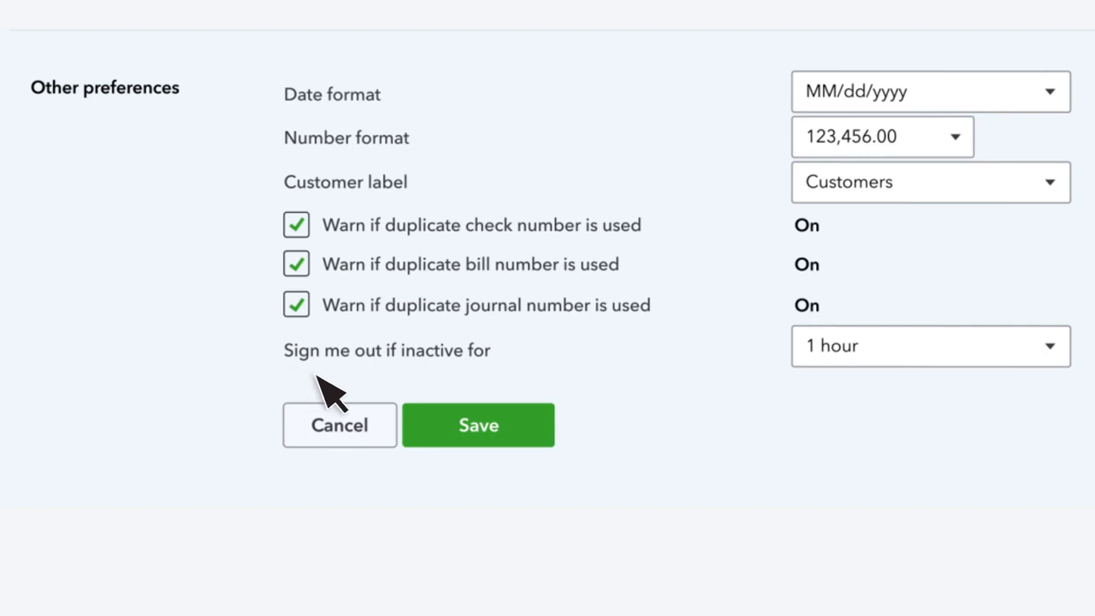
left_click(522, 428)
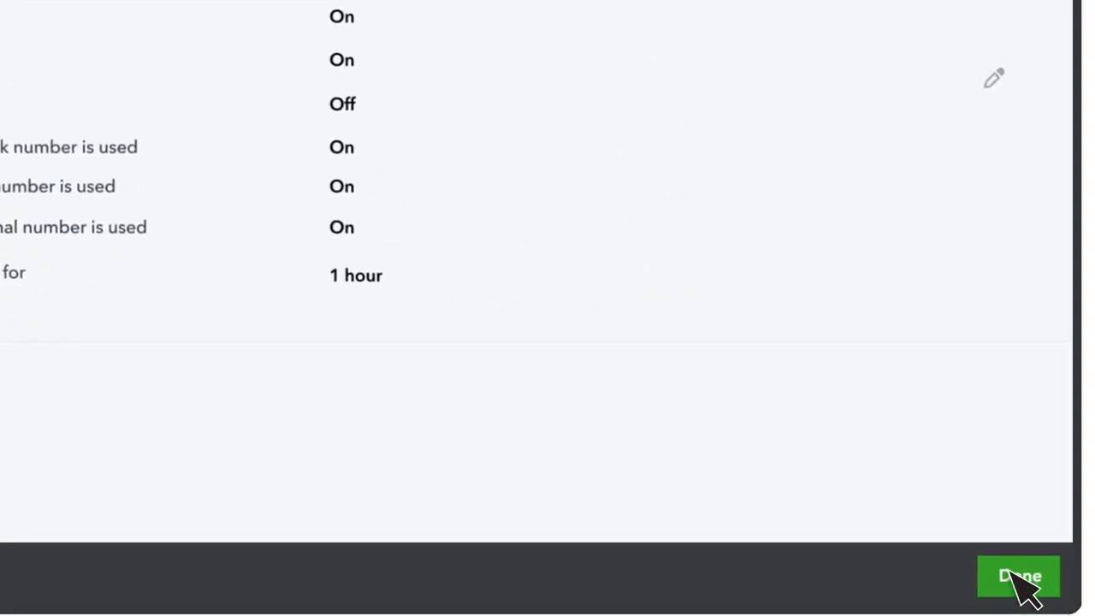
left_click(1016, 578)
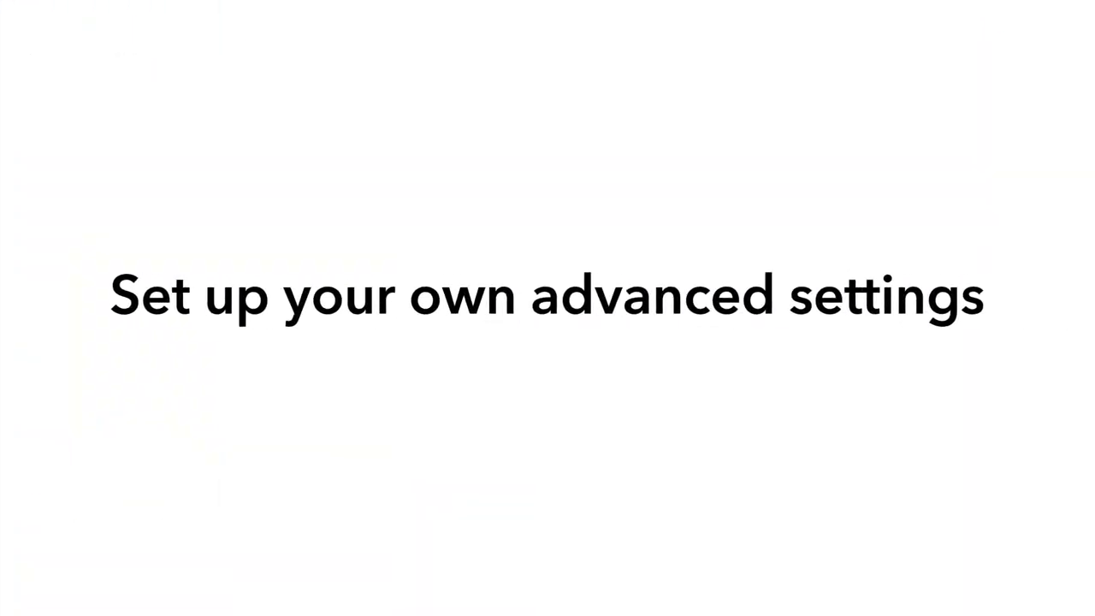